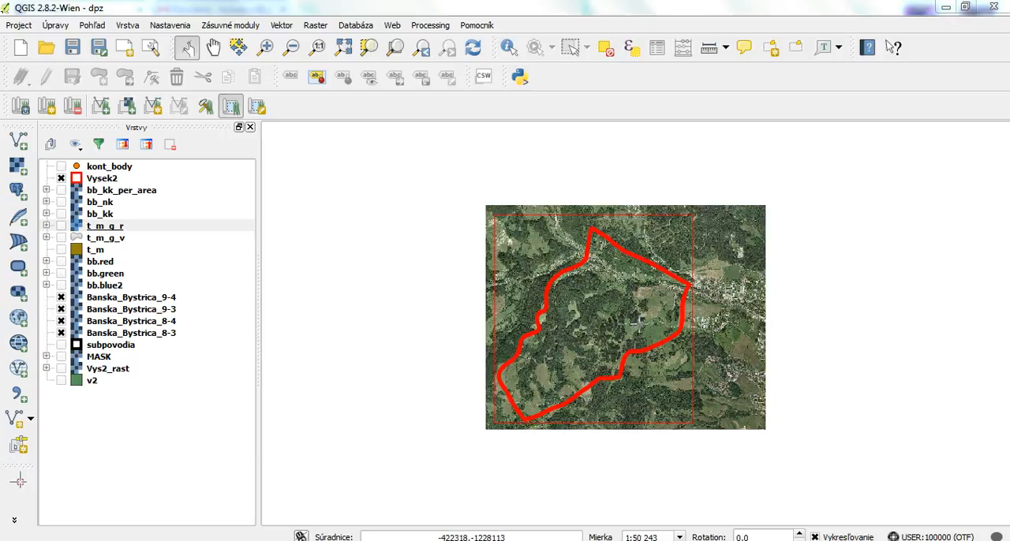
# - Check the Vysek2 boundary on the map by hiding the layer and showing it again
pyautogui.click(62, 179)
pyautogui.click(61, 179)
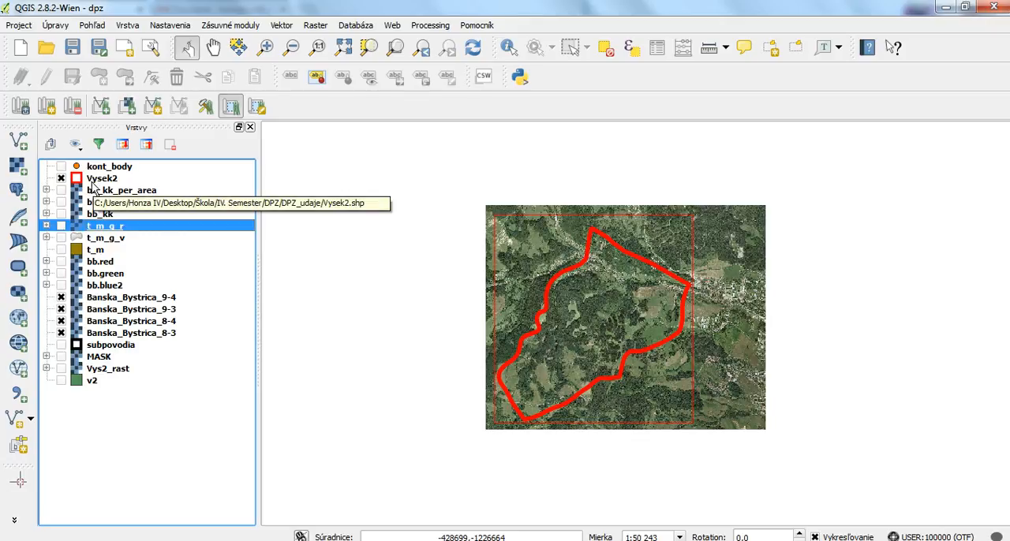
# - Open the GRASS v.in.ogr.qgis module for importing a loaded vector and choose Vysek2 as the loaded layer
pyautogui.click(205, 107)
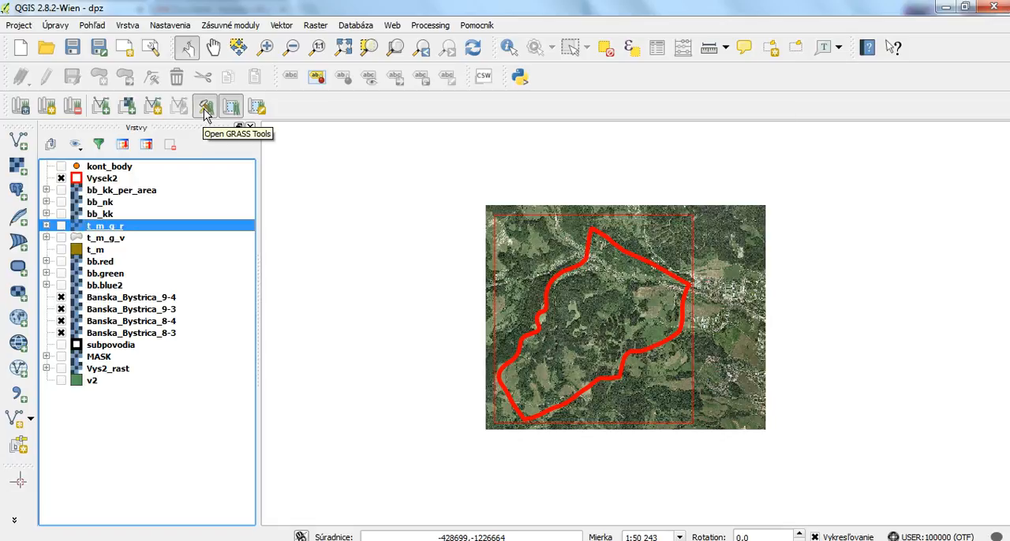
pyautogui.click(383, 156)
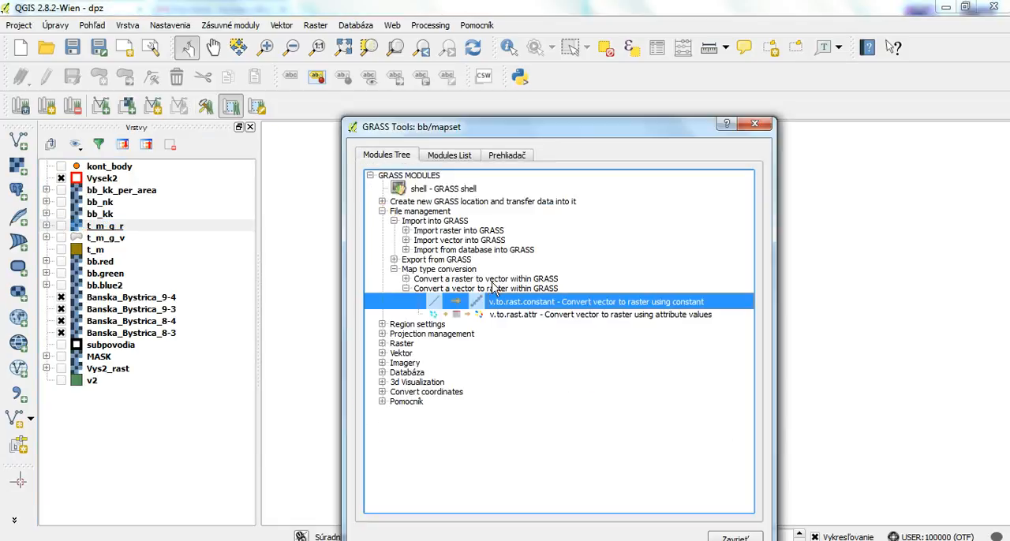
pyautogui.click(405, 288)
pyautogui.click(394, 270)
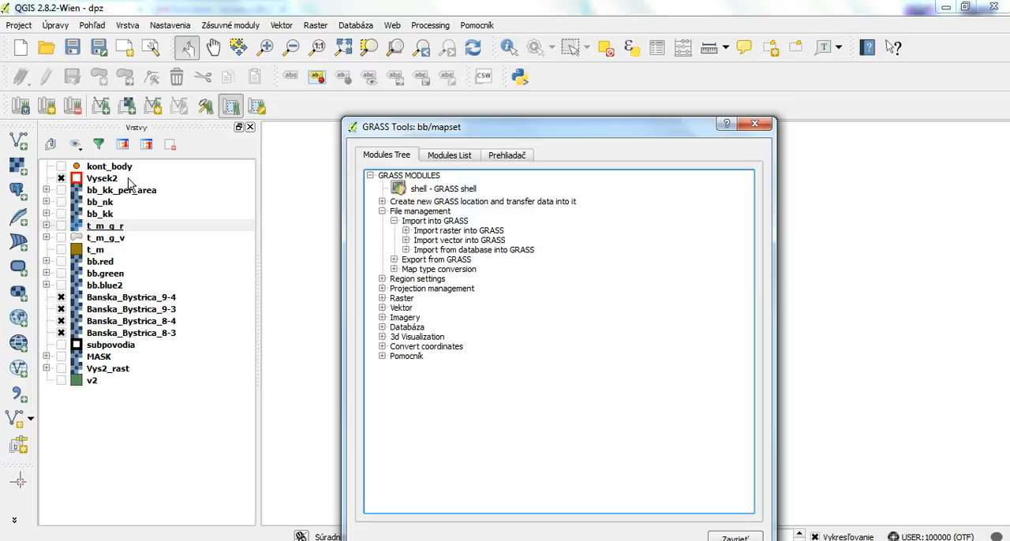
pyautogui.click(450, 241)
pyautogui.click(405, 240)
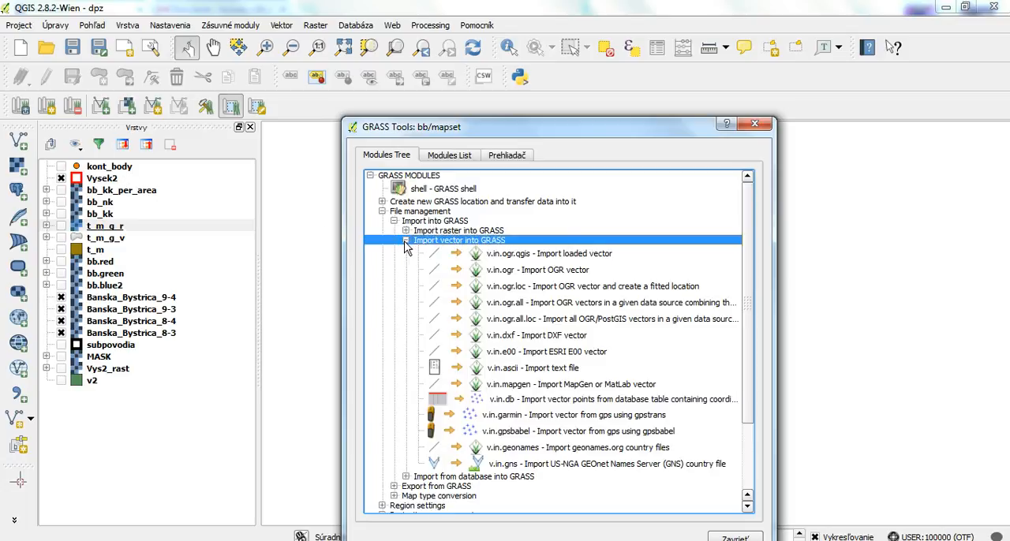
pyautogui.doubleClick(499, 251)
pyautogui.click(432, 245)
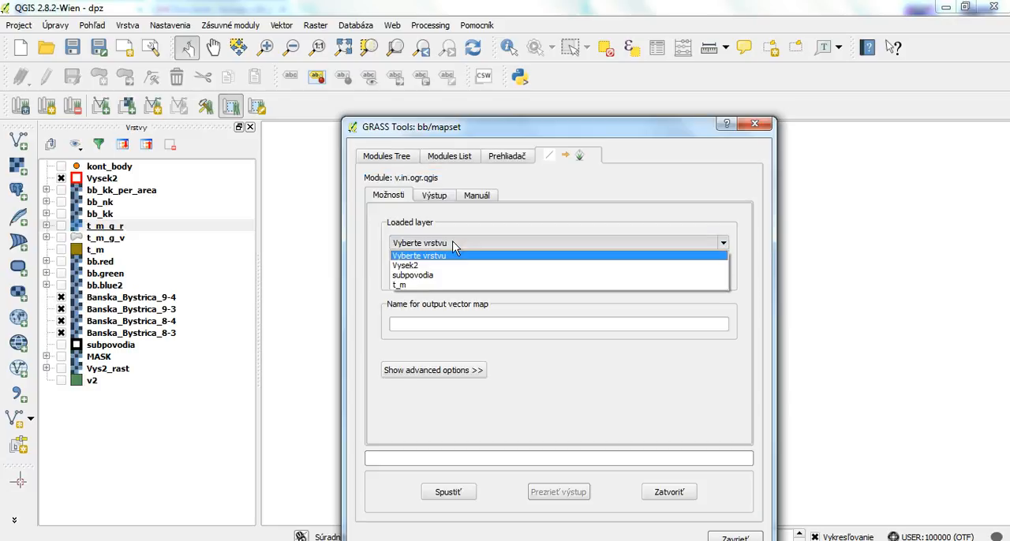
pyautogui.click(424, 263)
pyautogui.click(426, 330)
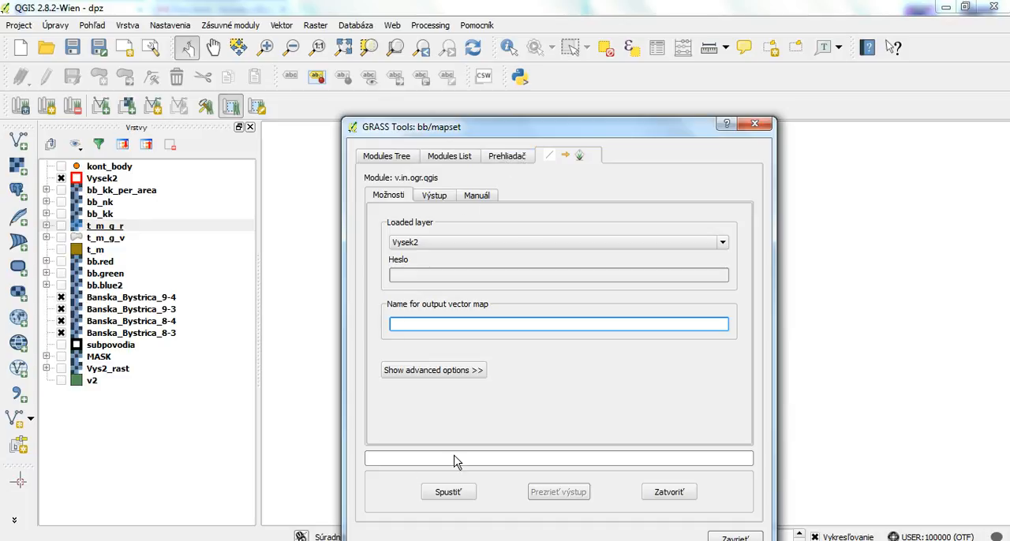
# - Inspect the details of the v2 vector map in the GRASS browser and close the vector import module
pyautogui.click(506, 157)
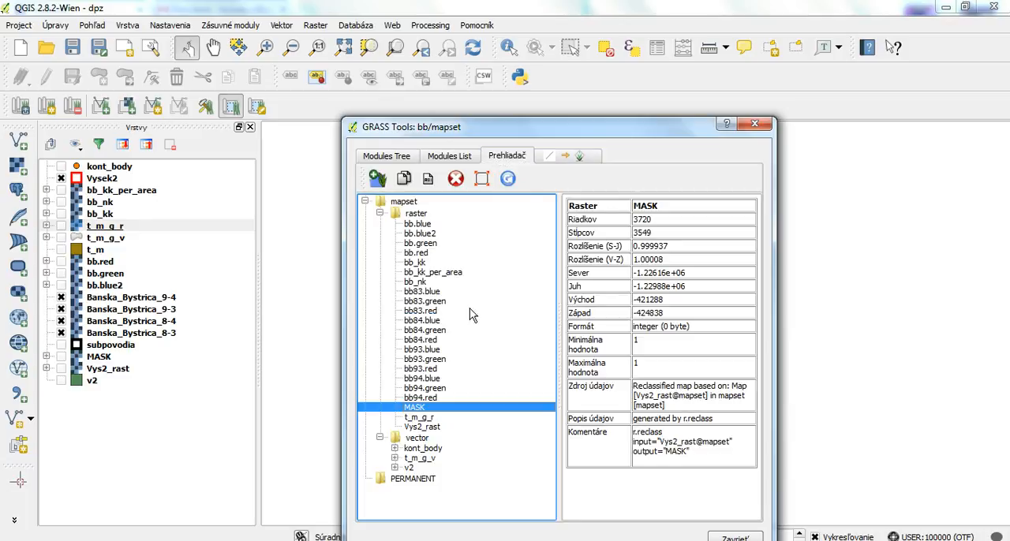
pyautogui.click(409, 469)
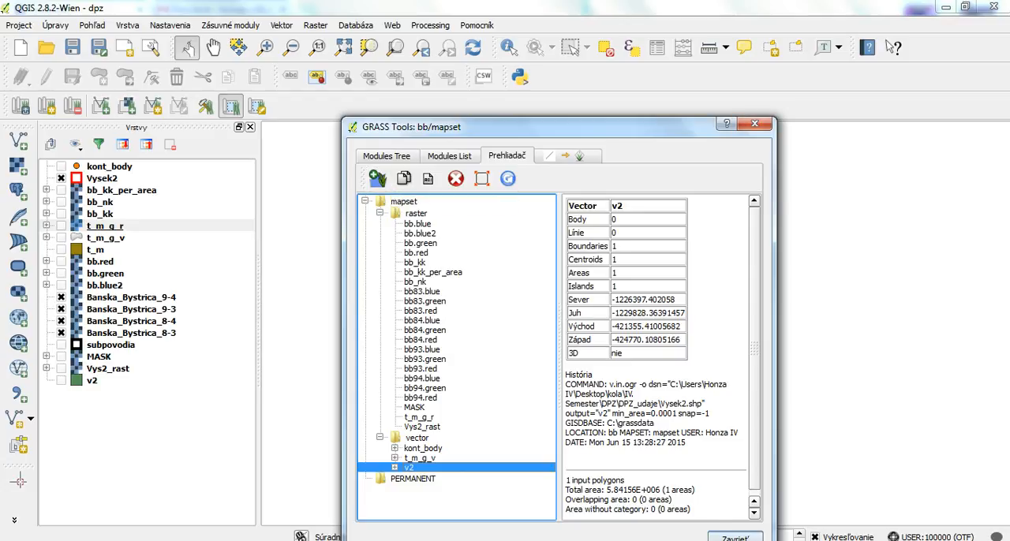
pyautogui.click(580, 160)
pyautogui.click(668, 492)
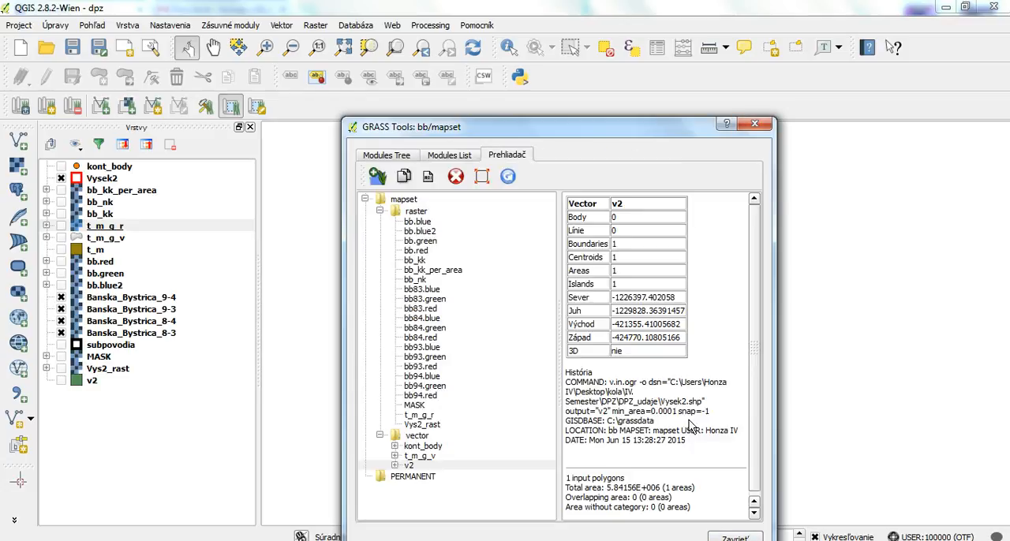
# - Place the v2 layer directly above bb.blue2 and show it, keeping the map clear of the GRASS Tools window
pyautogui.moveTo(644, 135); pyautogui.dragTo(905, 128)
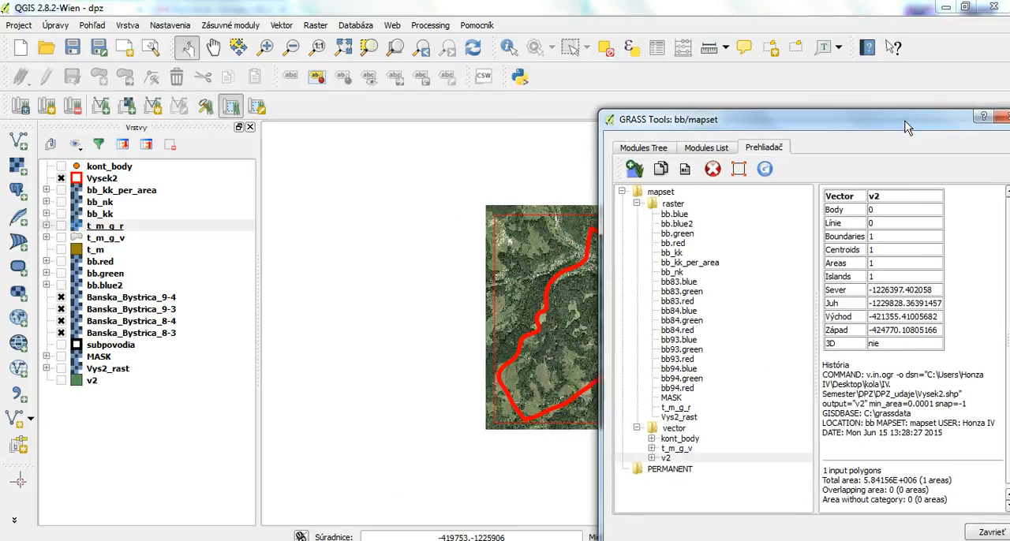
pyautogui.click(93, 381)
pyautogui.moveTo(99, 386); pyautogui.dragTo(91, 286)
pyautogui.click(61, 285)
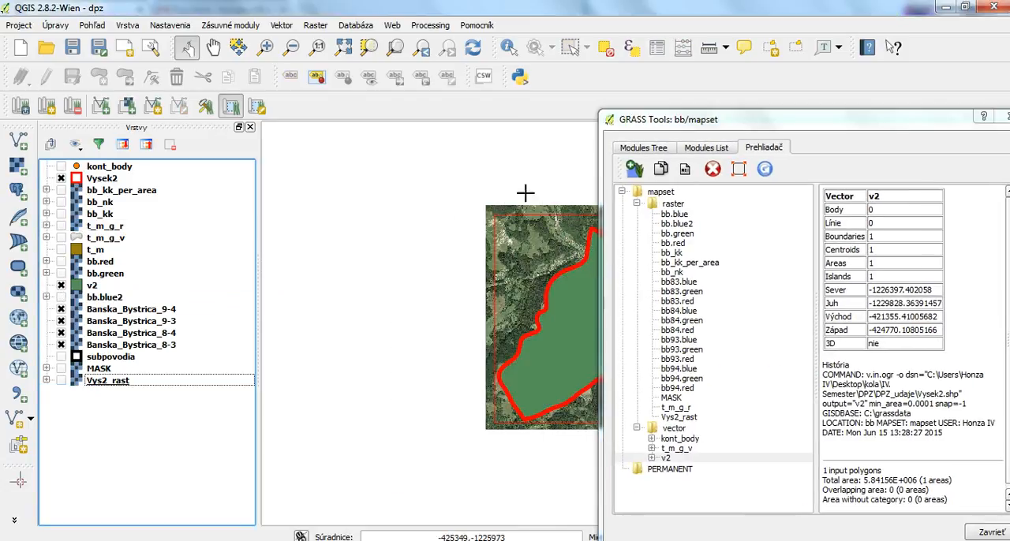
pyautogui.moveTo(639, 119); pyautogui.dragTo(844, 133)
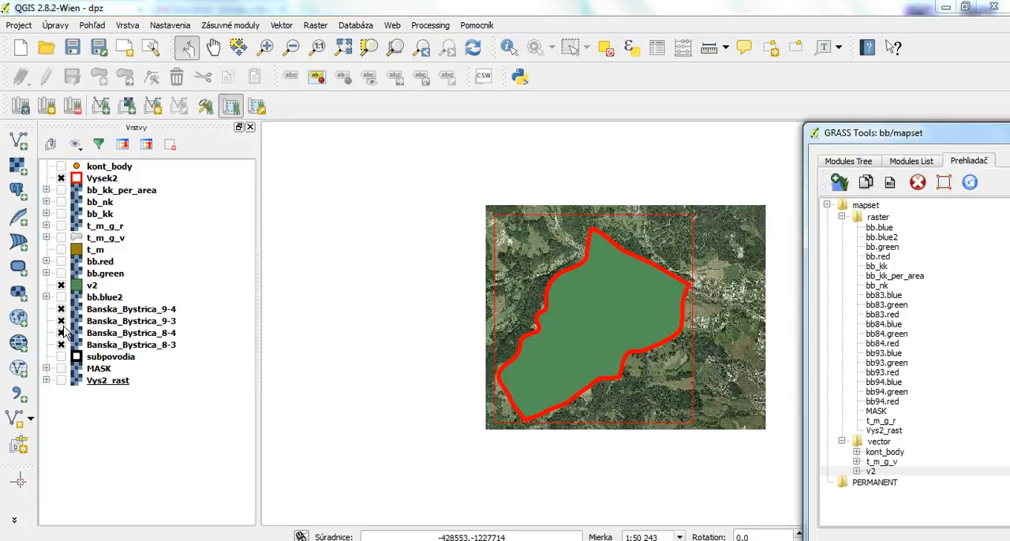
# - Toggle the v2 layer's visibility, leave it hidden, and return it to the end of the layer list
pyautogui.click(61, 285)
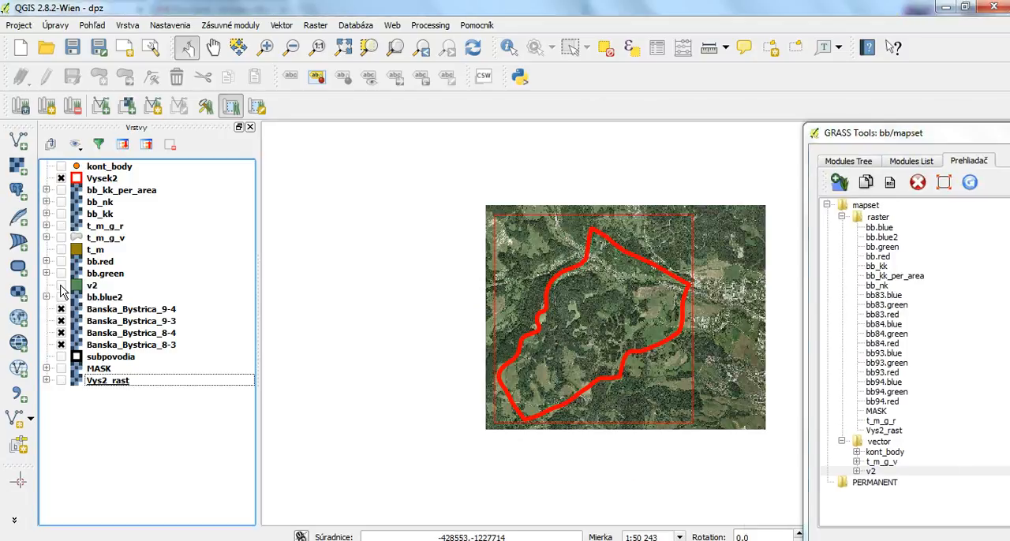
pyautogui.click(62, 285)
pyautogui.click(62, 286)
pyautogui.moveTo(92, 290); pyautogui.dragTo(93, 385)
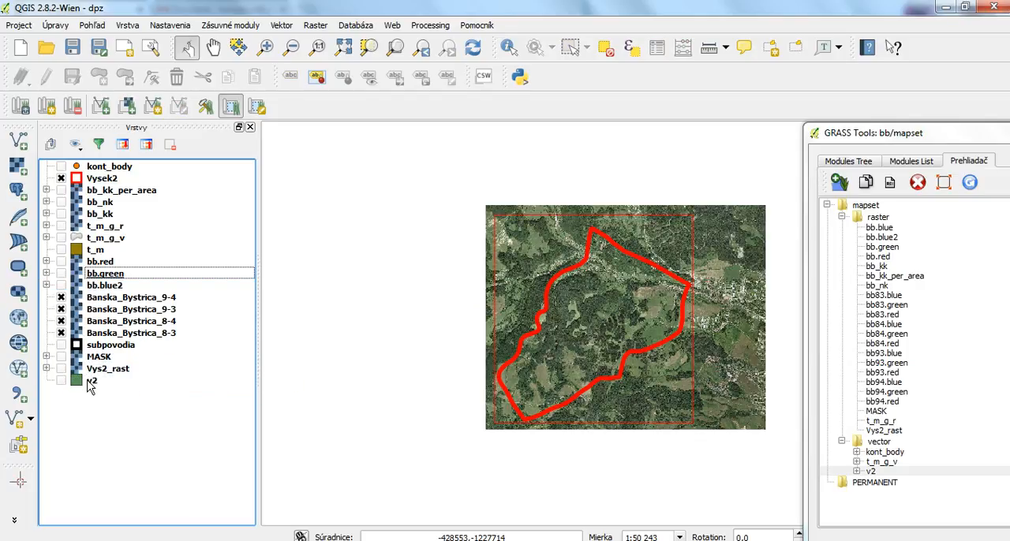
# - Open the GRASS v.to.rast.constant module for converting a vector to raster using a constant
pyautogui.moveTo(874, 128); pyautogui.dragTo(513, 129)
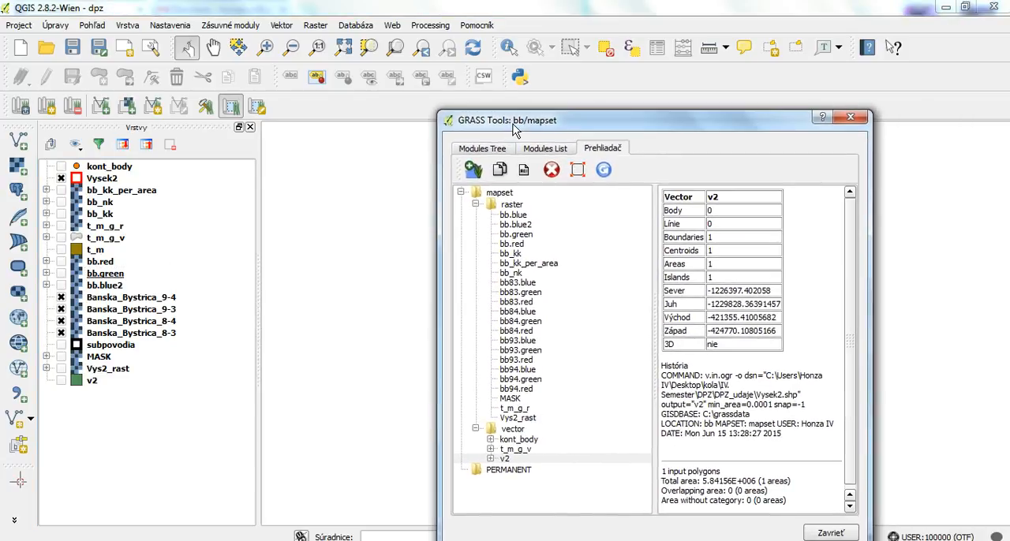
pyautogui.click(473, 148)
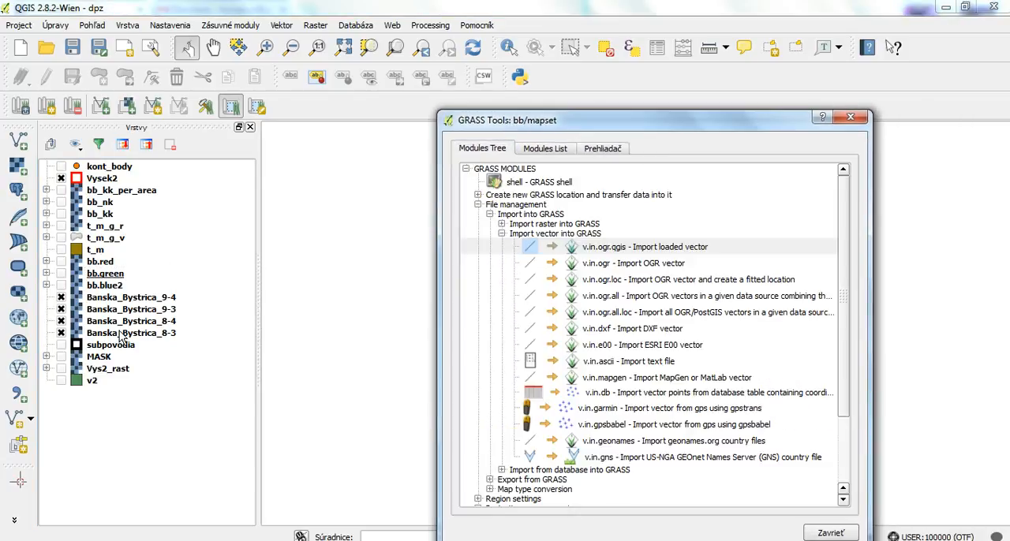
pyautogui.click(96, 382)
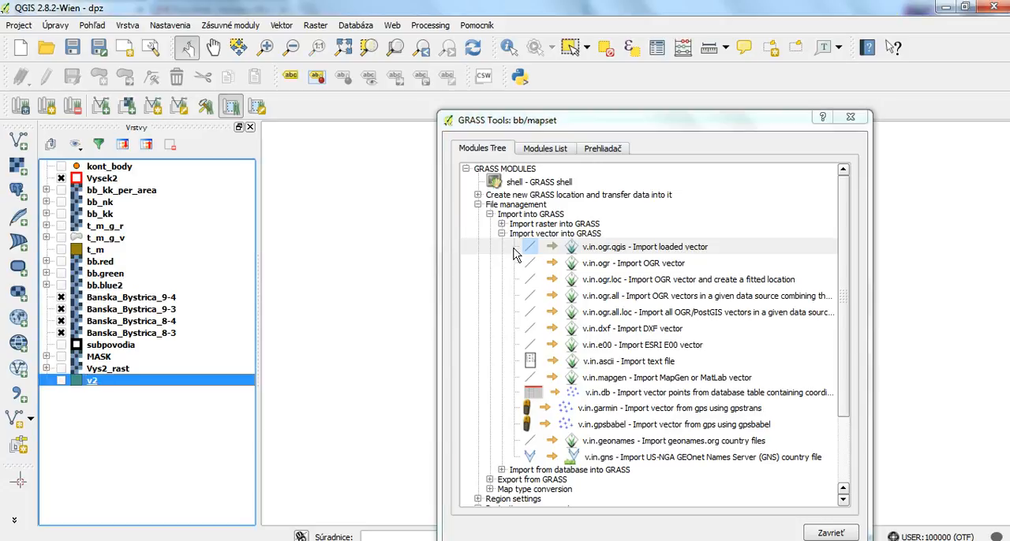
pyautogui.click(501, 233)
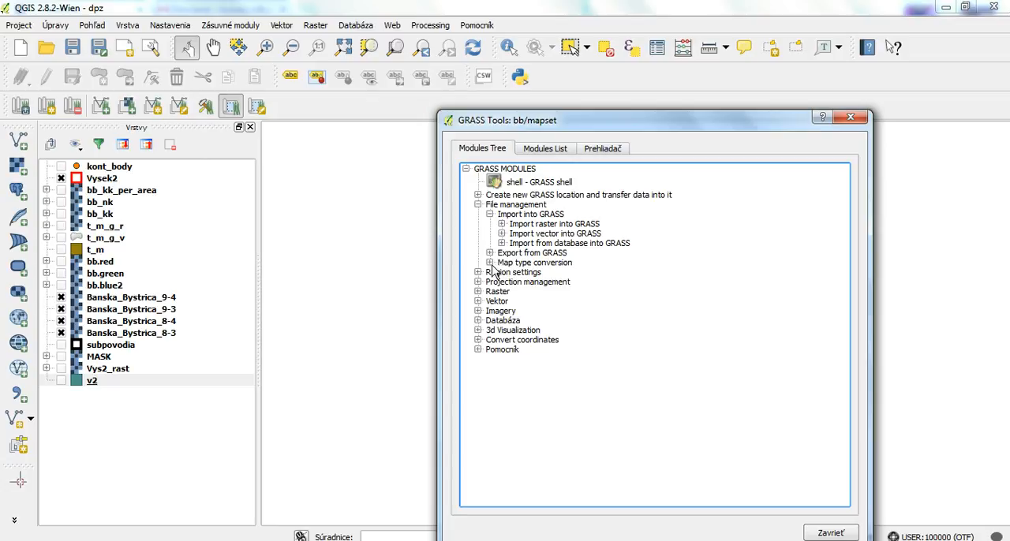
pyautogui.click(490, 263)
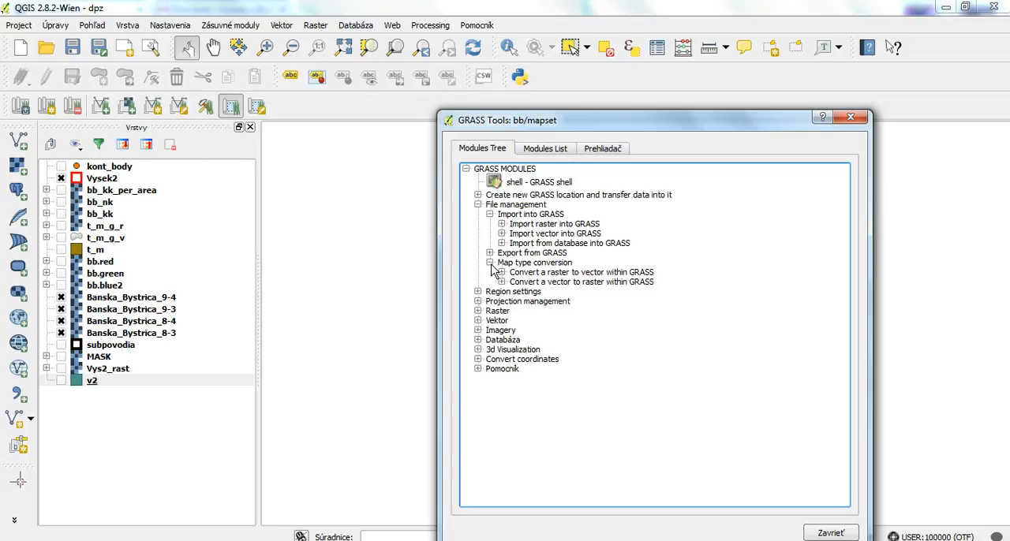
pyautogui.click(599, 284)
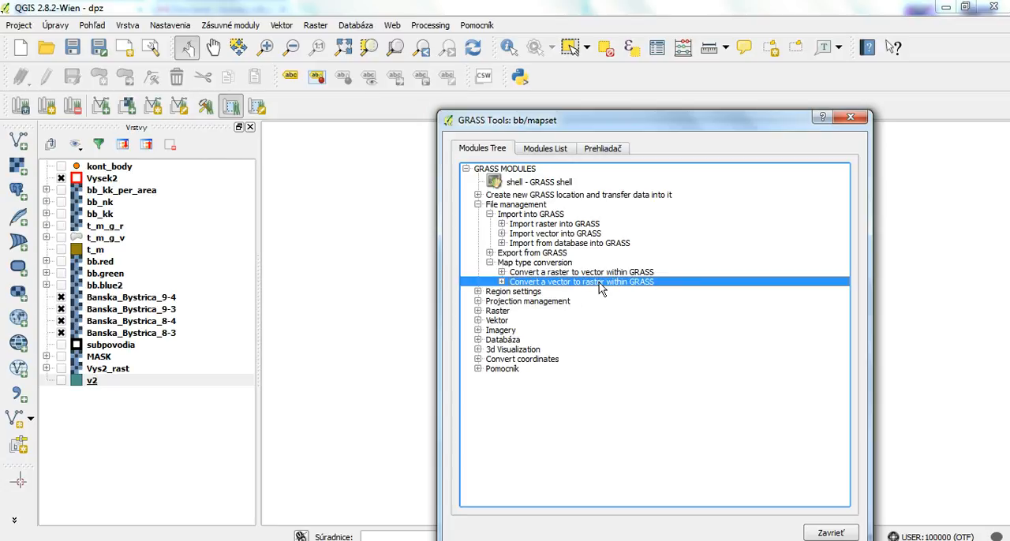
pyautogui.click(502, 281)
pyautogui.doubleClick(630, 297)
# - Set v2 as the input vector map and name the output raster map Vys2_rast
pyautogui.click(533, 241)
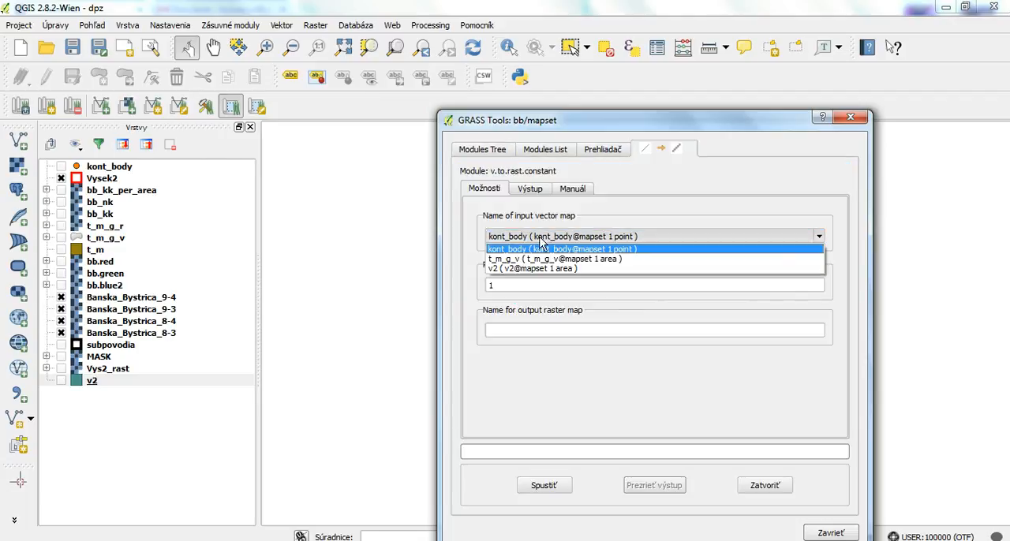
pyautogui.click(522, 268)
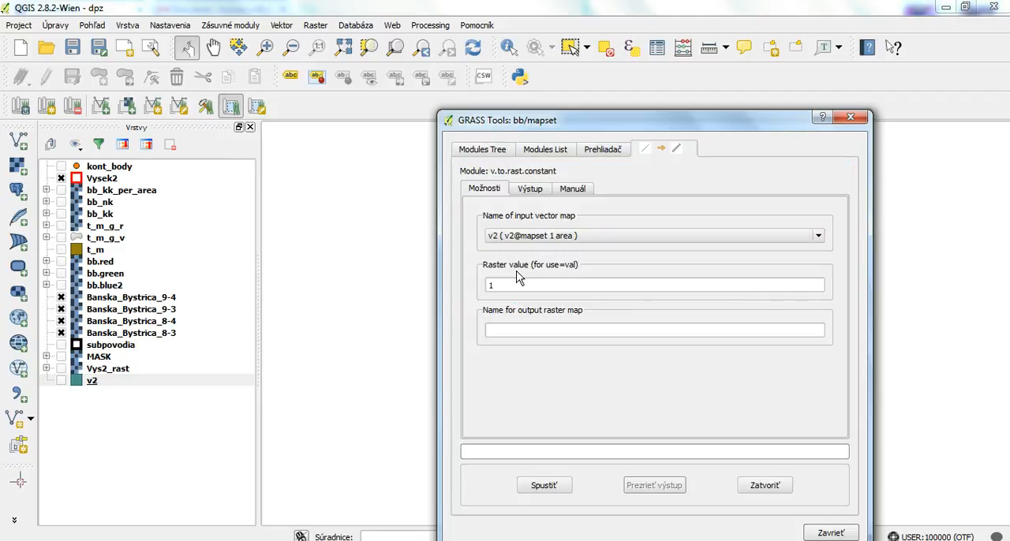
pyautogui.click(537, 331)
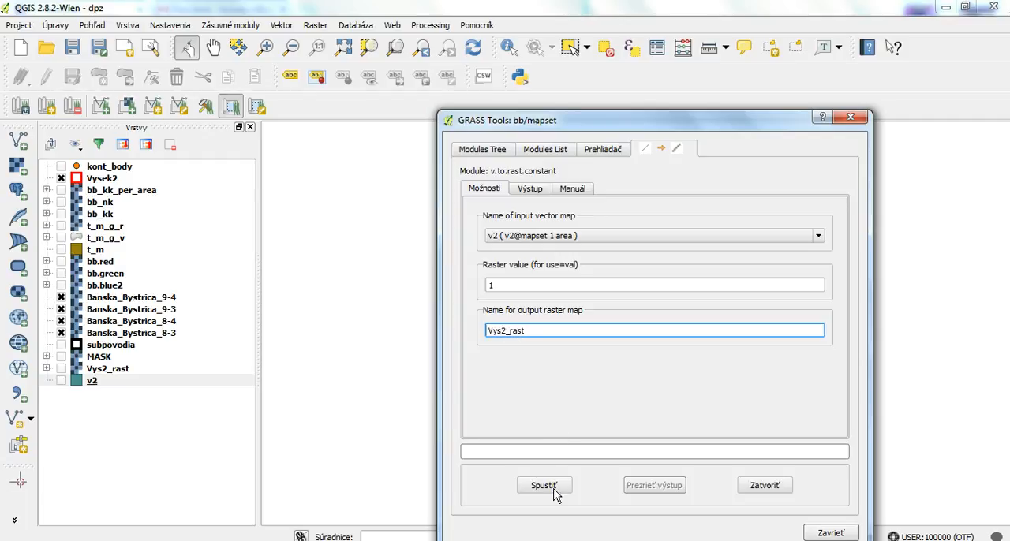
# - Inspect the details of the Vys2_rast raster in the GRASS browser and close the vector-to-raster module
pyautogui.click(608, 149)
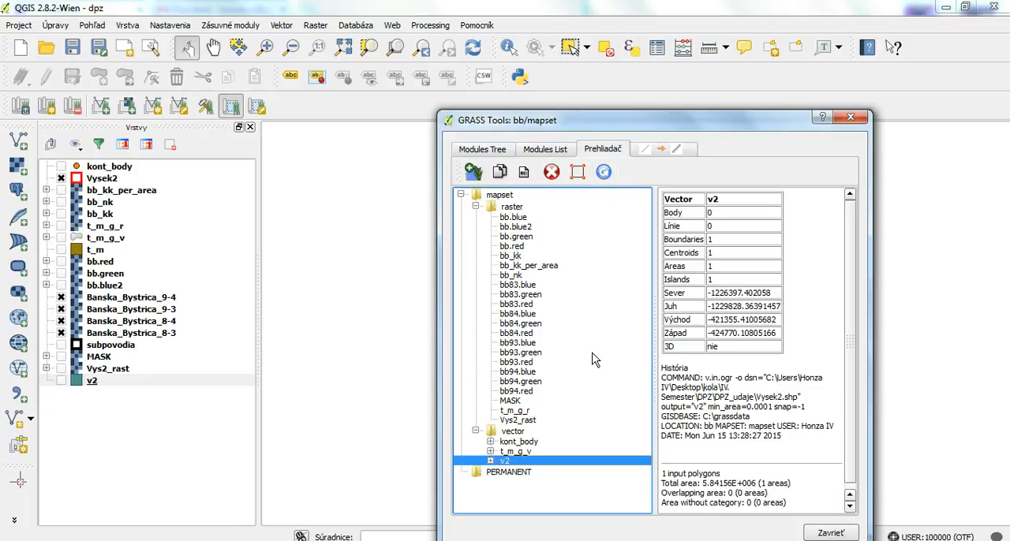
pyautogui.click(521, 421)
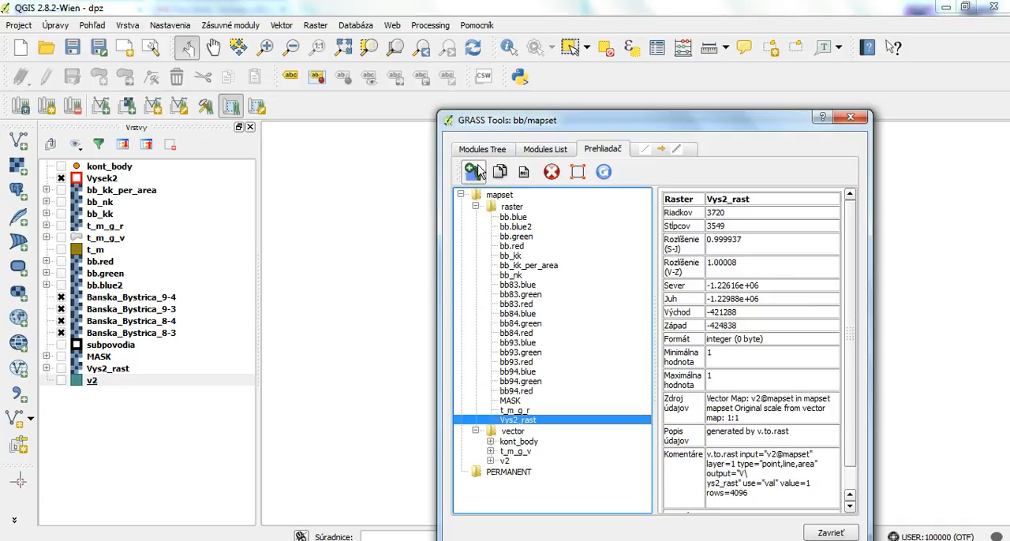
pyautogui.click(661, 149)
pyautogui.click(766, 482)
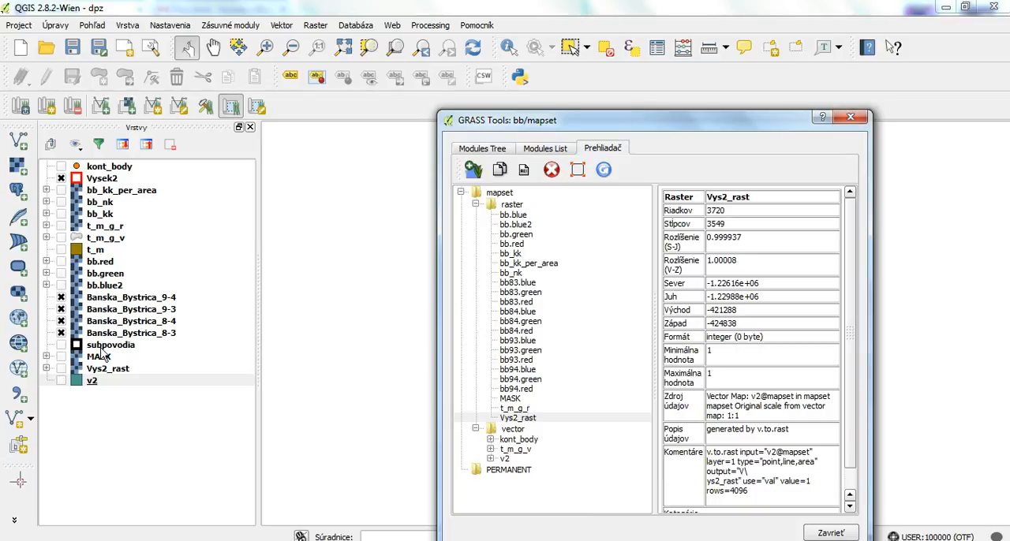
# - Place the Vys2_rast layer directly above bb.blue2 and show it over the orthophotos
pyautogui.click(119, 369)
pyautogui.moveTo(527, 124); pyautogui.dragTo(617, 163)
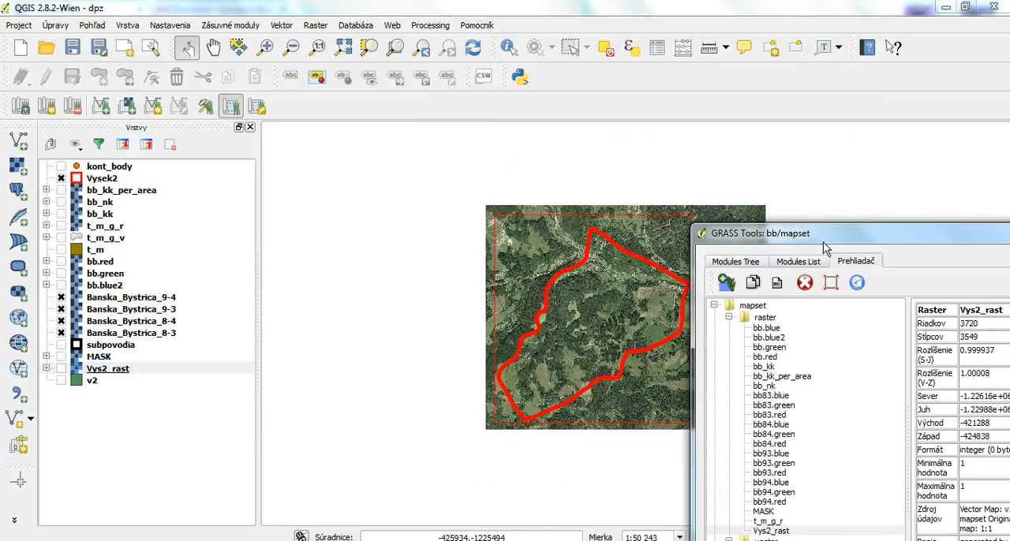
pyautogui.moveTo(124, 376); pyautogui.dragTo(56, 288)
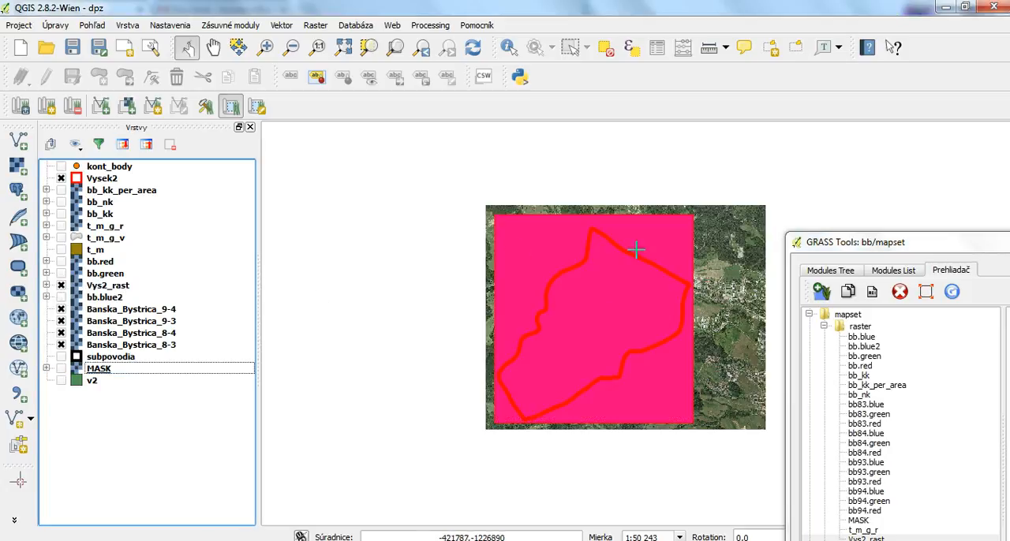
# - Hide the Vys2_rast layer and return it to its place between MASK and v2 in the layer list
pyautogui.click(62, 285)
pyautogui.moveTo(89, 290); pyautogui.dragTo(111, 377)
pyautogui.moveTo(875, 242); pyautogui.dragTo(864, 172)
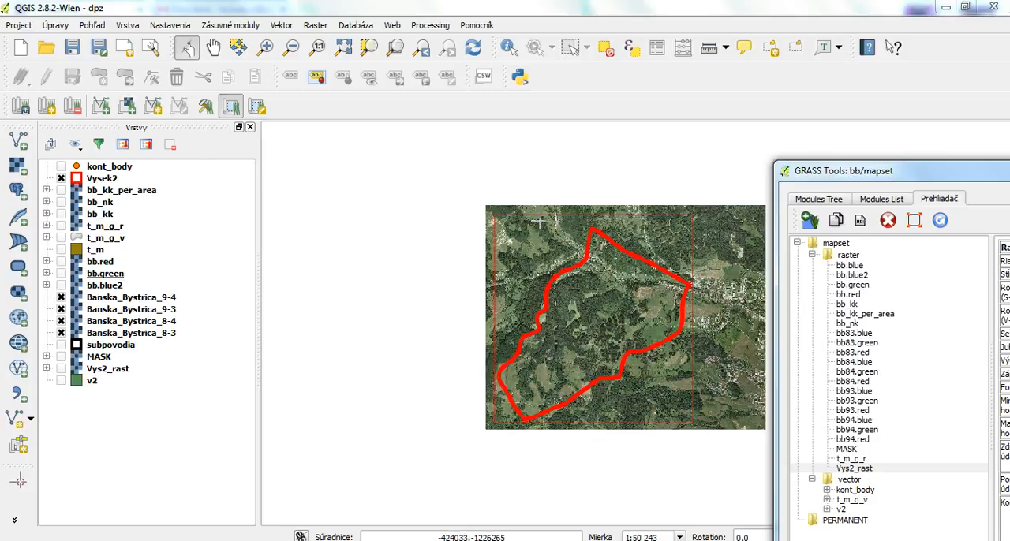
# - Open the r.mask module from the modules filtered by "mask" and choose Vys2_rast as the raster map to use as MASK
pyautogui.moveTo(848, 172); pyautogui.dragTo(626, 134)
pyautogui.click(652, 162)
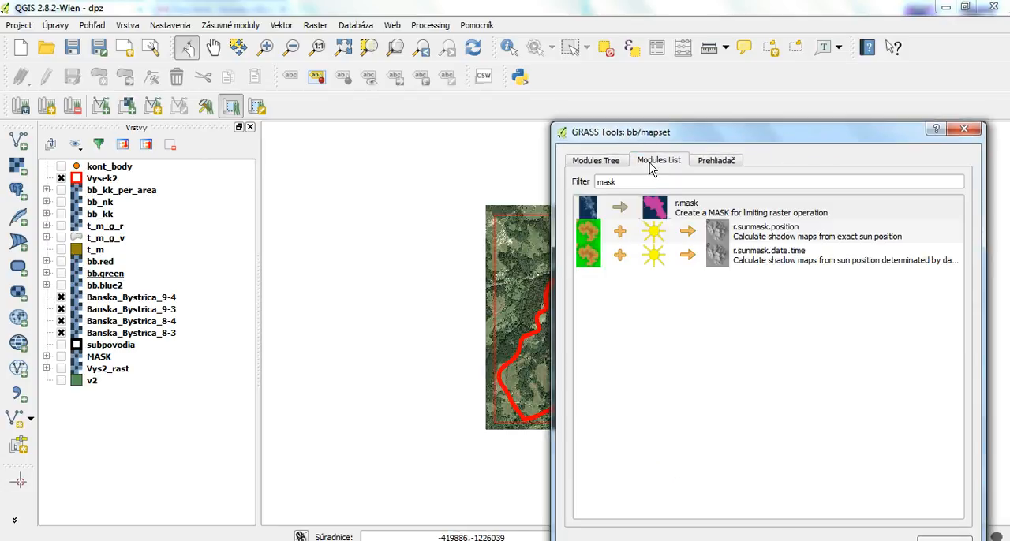
pyautogui.click(687, 217)
pyautogui.doubleClick(686, 216)
pyautogui.click(700, 251)
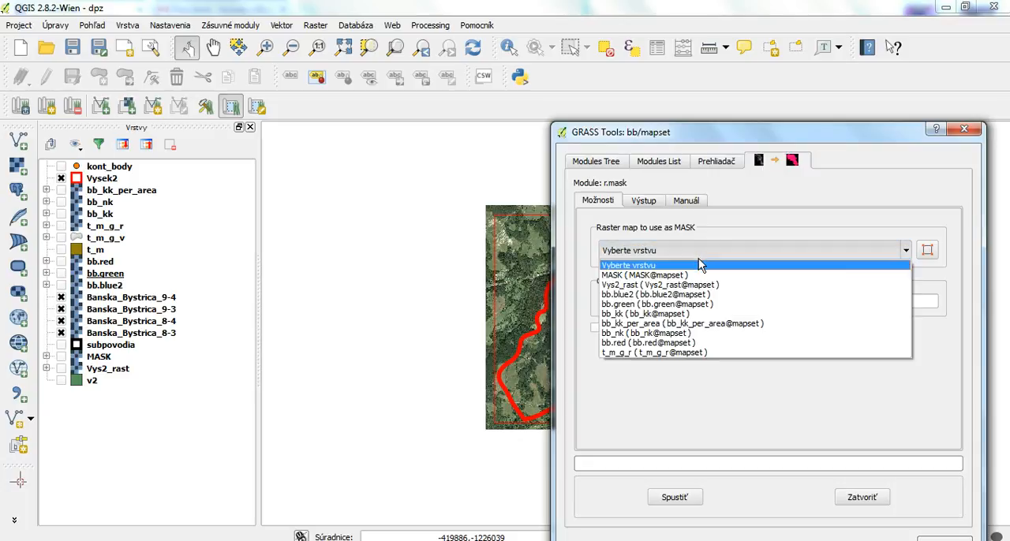
pyautogui.click(626, 286)
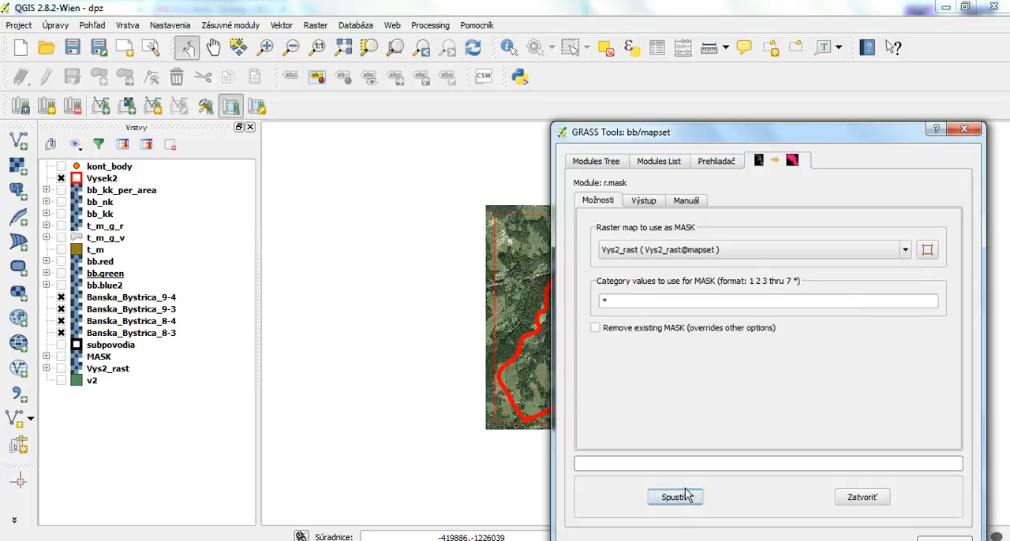
# - View the mapset's rasters in the GRASS browser and close the GRASS Tools window
pyautogui.click(709, 162)
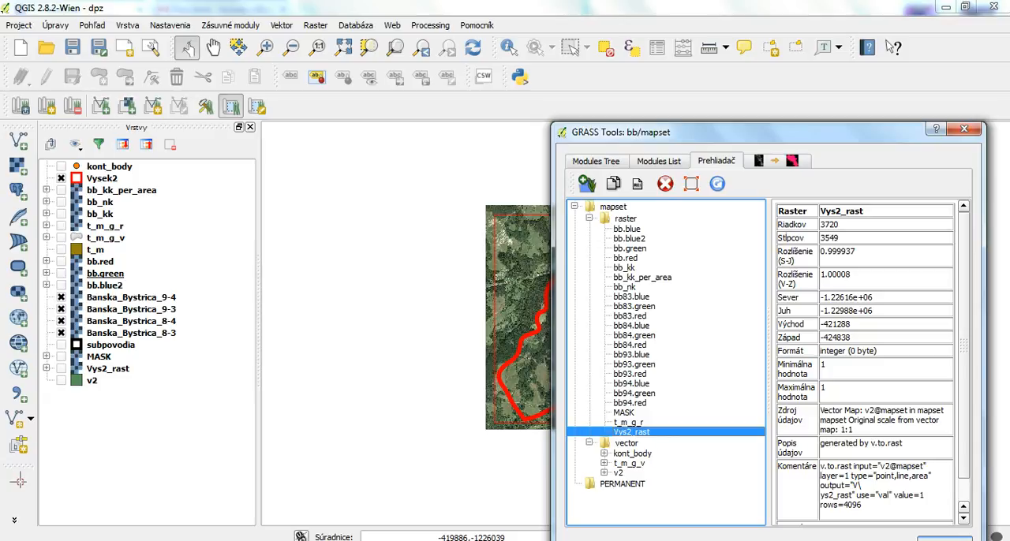
pyautogui.click(944, 540)
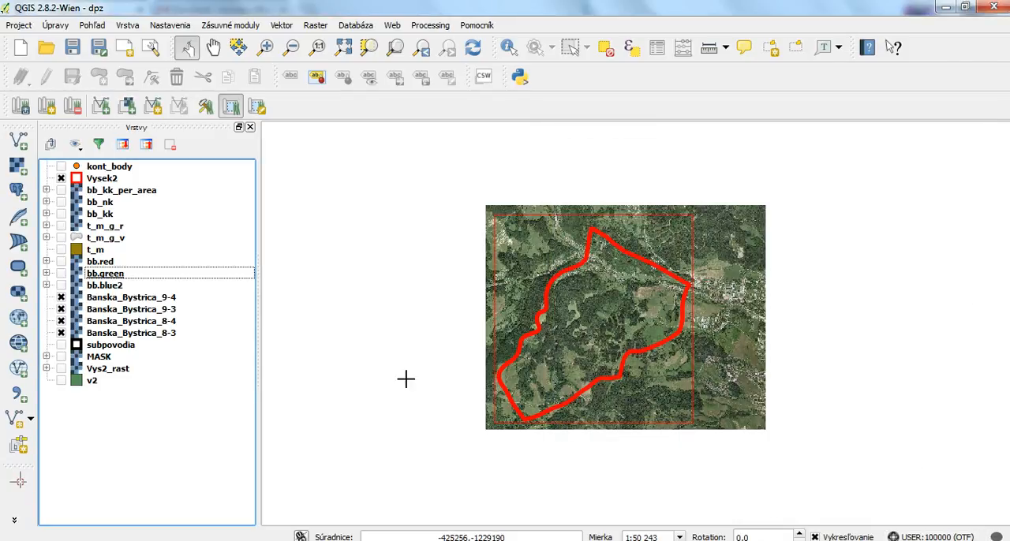
# - View the MASK layer over the orthophotos from above bb.blue2, and return it hidden to its place below subpovodia
pyautogui.moveTo(107, 357); pyautogui.dragTo(62, 292)
pyautogui.click(61, 285)
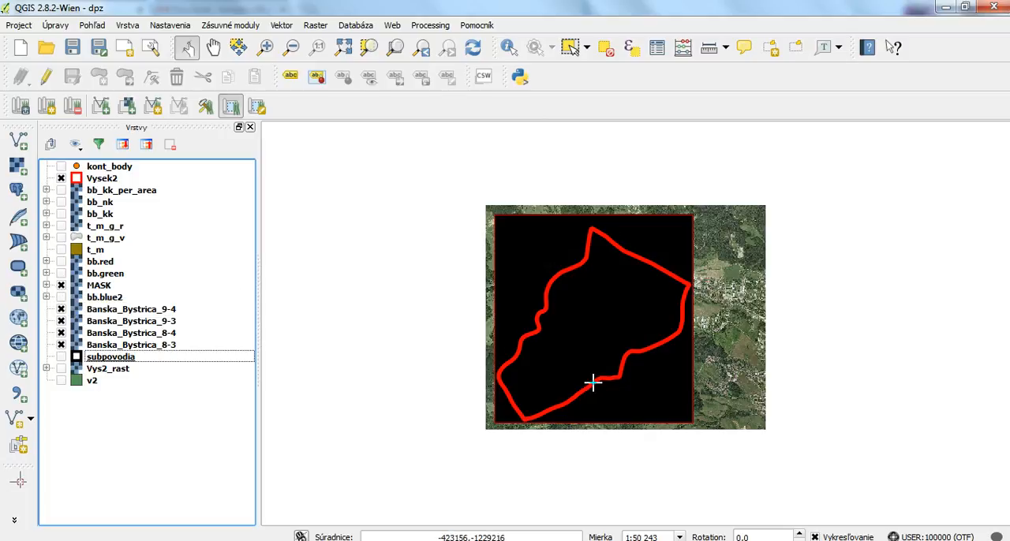
pyautogui.click(102, 298)
pyautogui.moveTo(101, 291); pyautogui.dragTo(66, 356)
pyautogui.click(61, 356)
# - Show the t_m training areas and the bb_kk classification over the orthophotos
pyautogui.click(61, 250)
pyautogui.scroll(1, 567, 331)
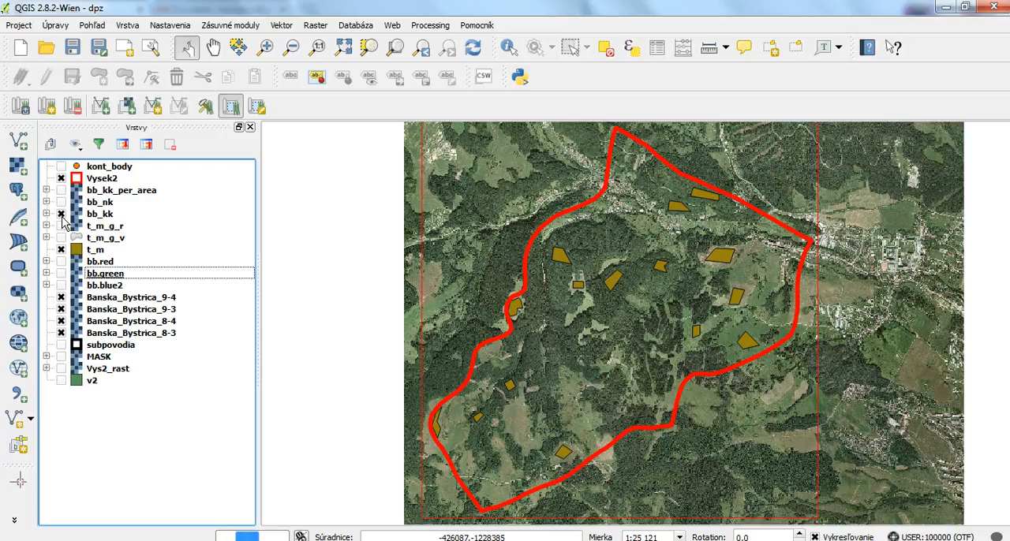
pyautogui.scroll(-1, 505, 284)
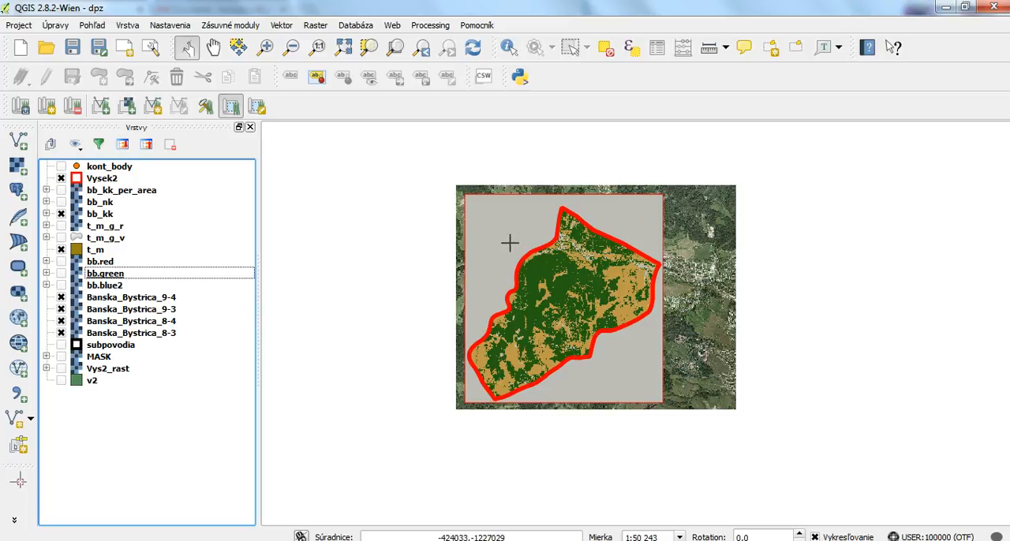
# - Open the r.report module in GRASS Tools by filtering the modules for "r.report"
pyautogui.click(206, 106)
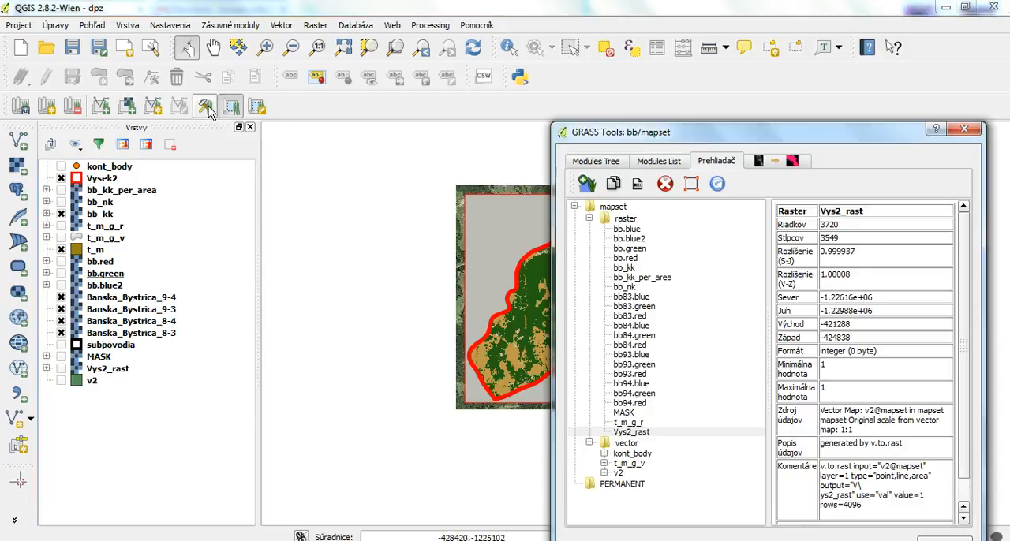
pyautogui.click(658, 161)
pyautogui.doubleClick(654, 183)
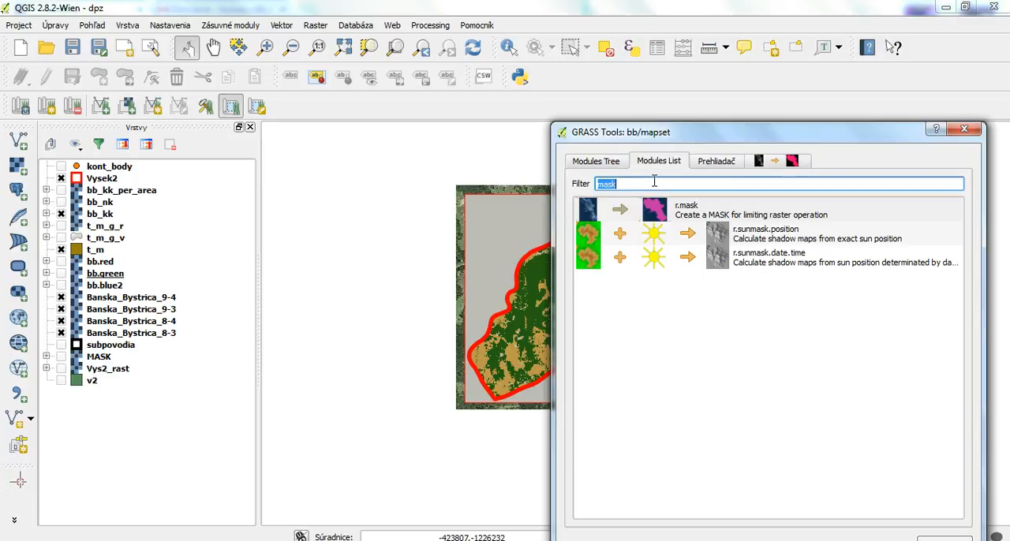
pyautogui.write('r.')
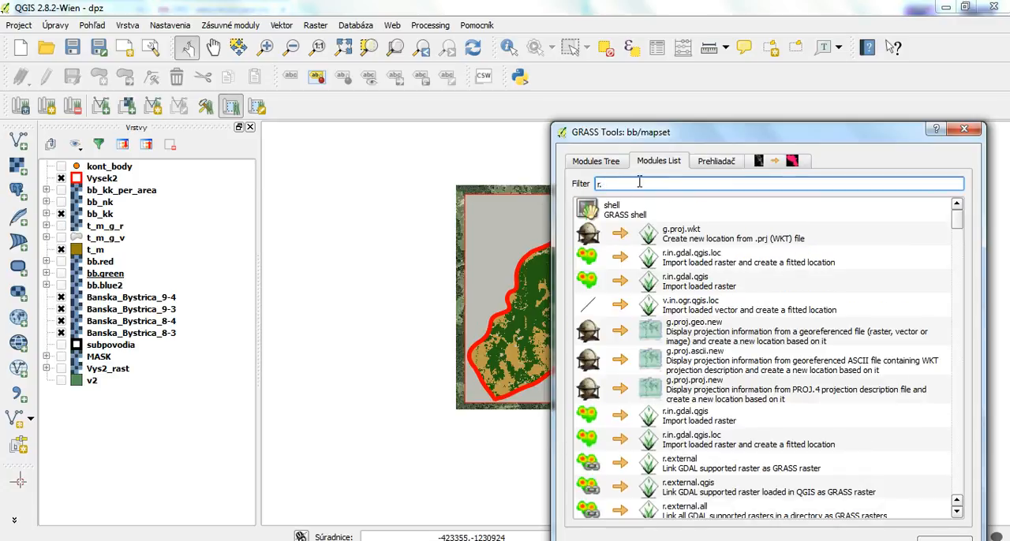
pyautogui.write('report')
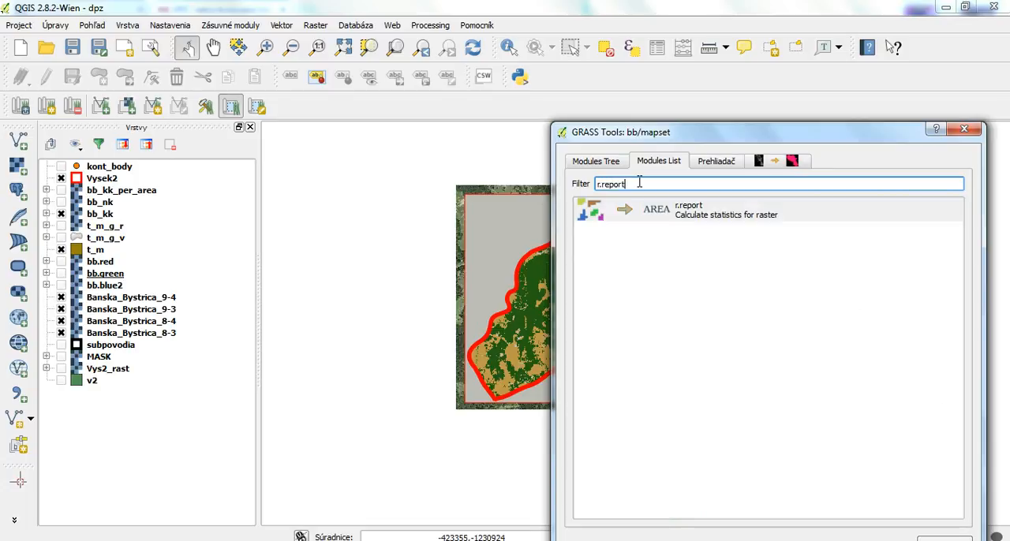
pyautogui.click(710, 218)
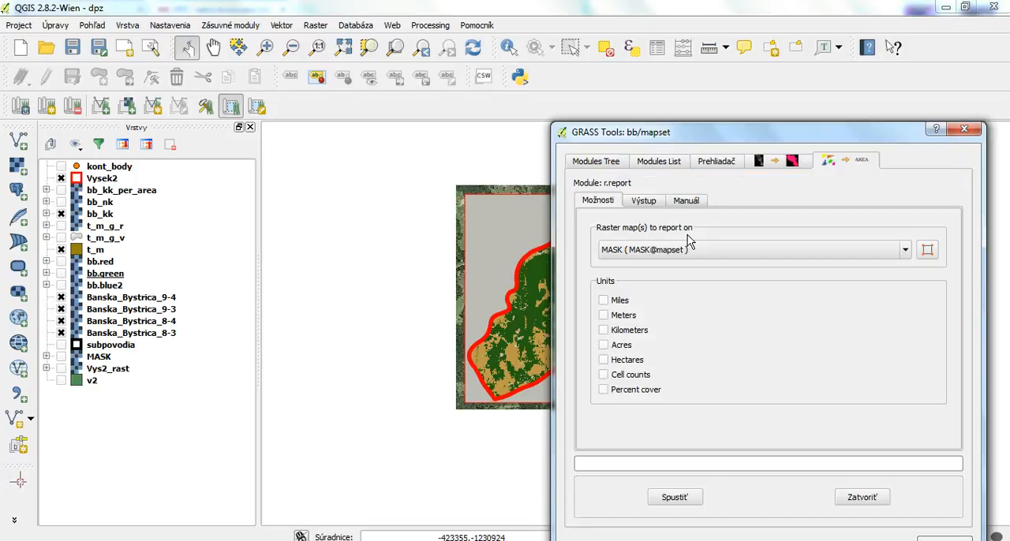
# - Run r.report on the bb_kk raster map with Percent cover as the unit
pyautogui.click(667, 250)
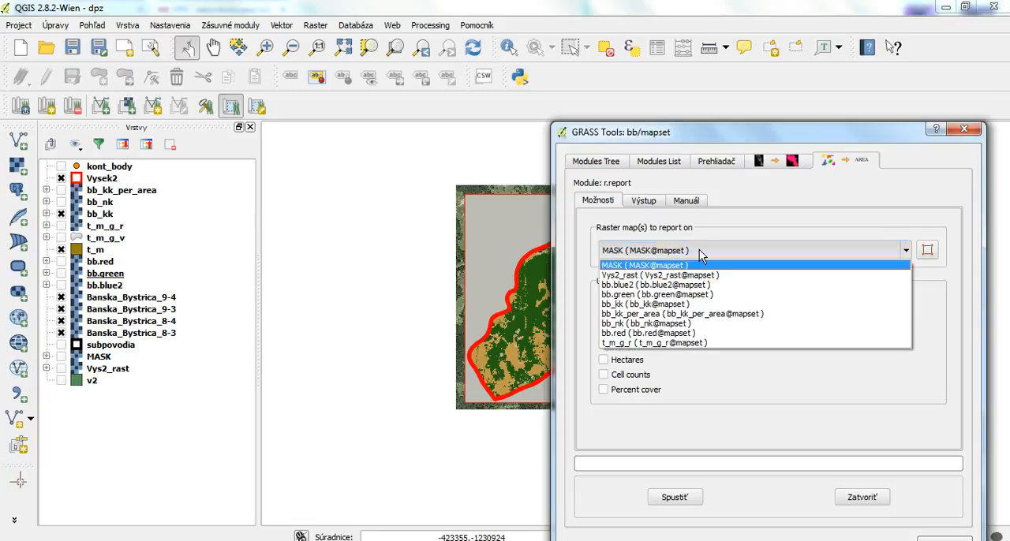
pyautogui.click(622, 304)
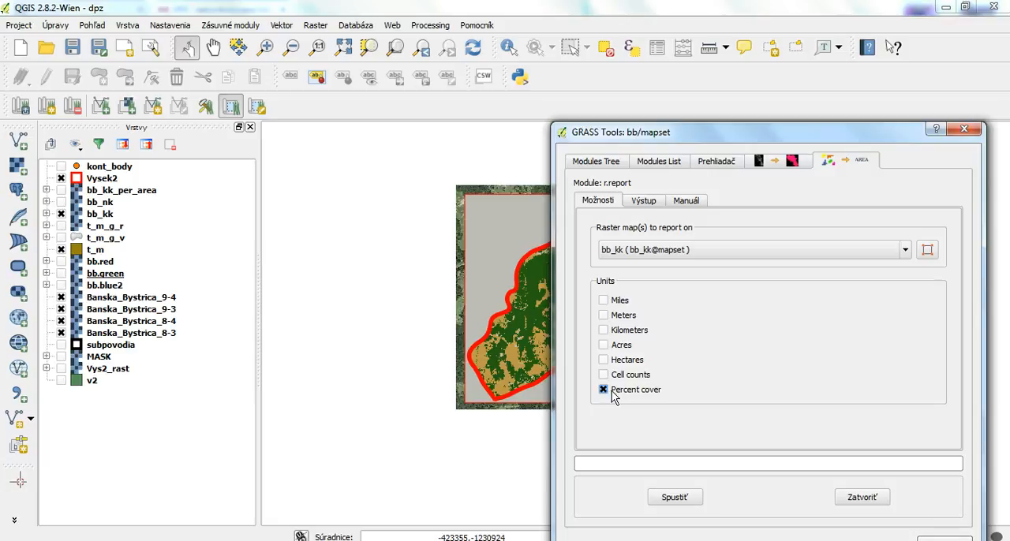
pyautogui.click(683, 498)
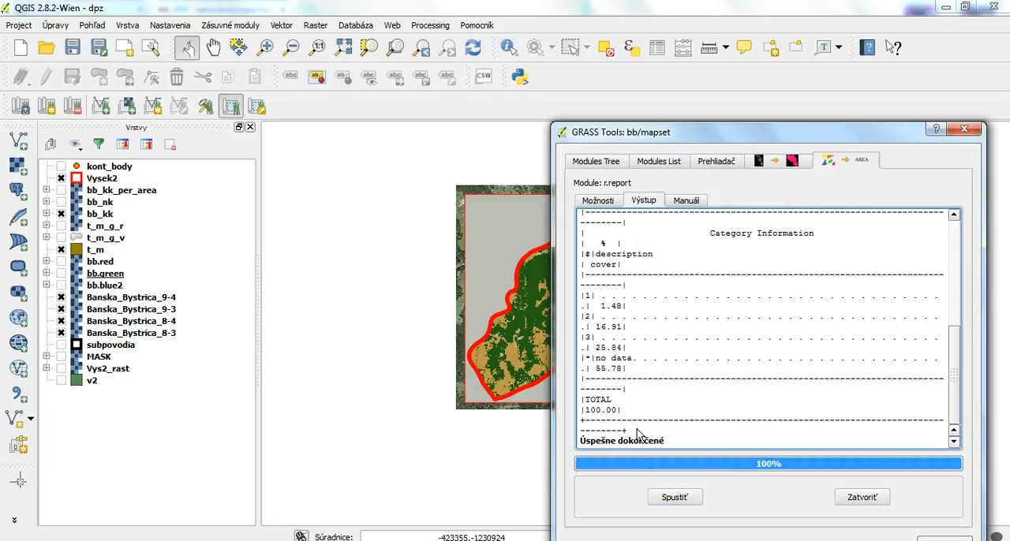
# - Compare the percent cover per category in the report with the classes in the bb_kk legend
pyautogui.moveTo(627, 133); pyautogui.dragTo(696, 117)
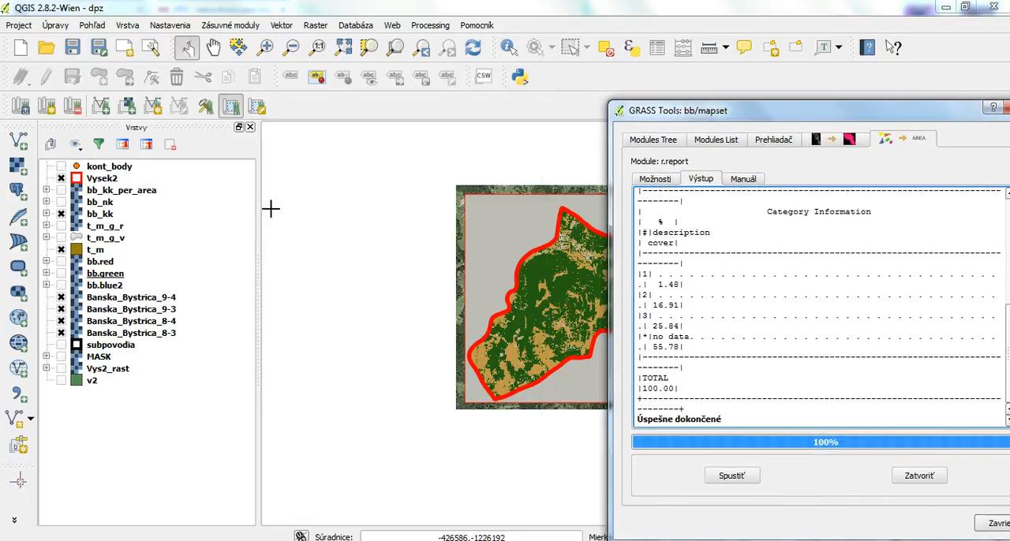
pyautogui.click(46, 214)
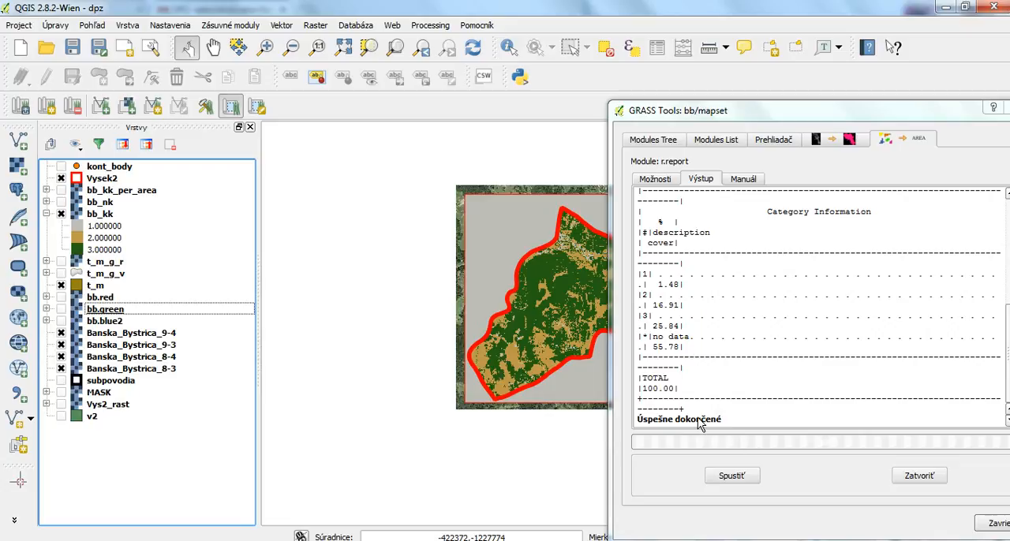
pyautogui.moveTo(803, 109); pyautogui.dragTo(736, 110)
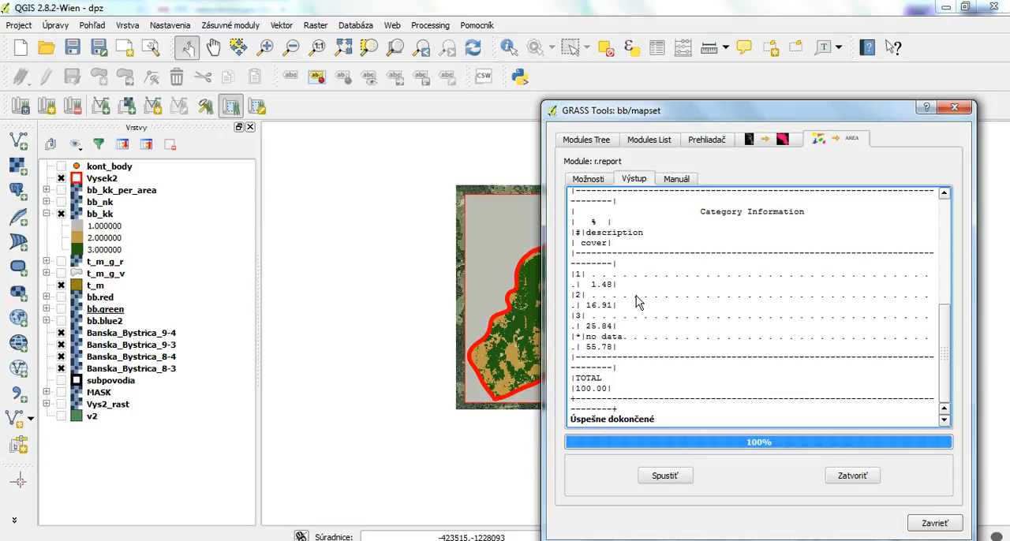
pyautogui.moveTo(598, 111); pyautogui.dragTo(549, 99)
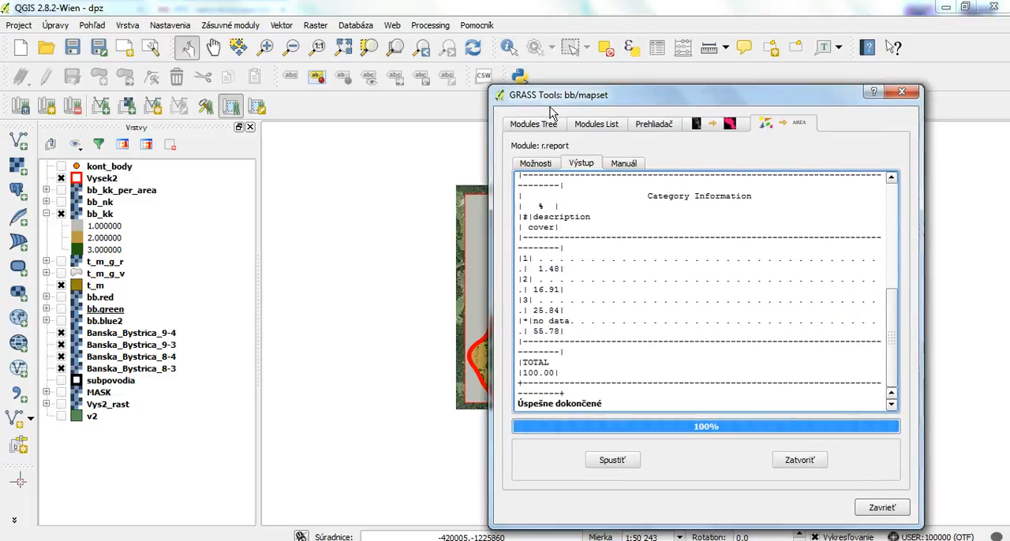
# - Close the r.report module and the GRASS Tools window, and collapse the bb_kk legend
pyautogui.click(804, 462)
pyautogui.click(903, 93)
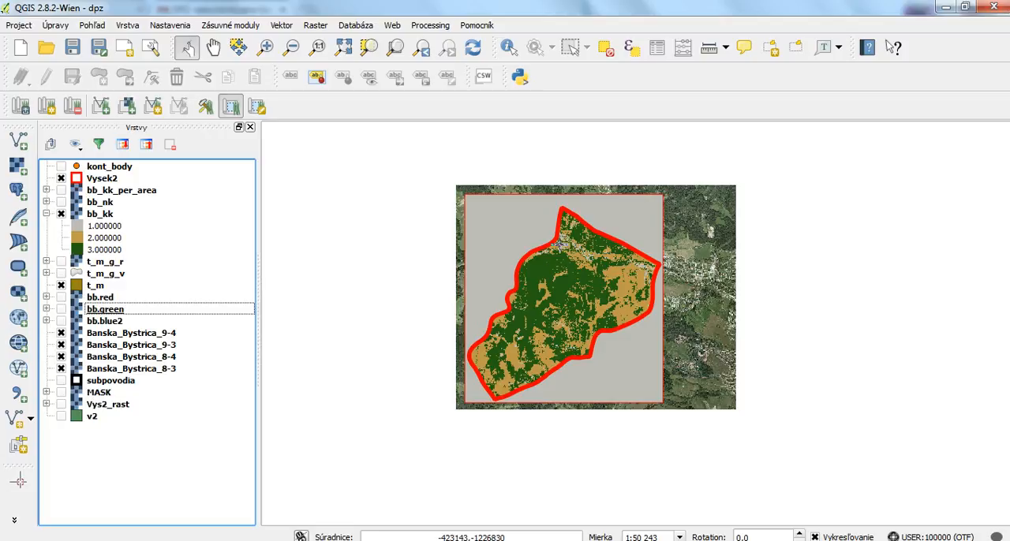
pyautogui.click(46, 214)
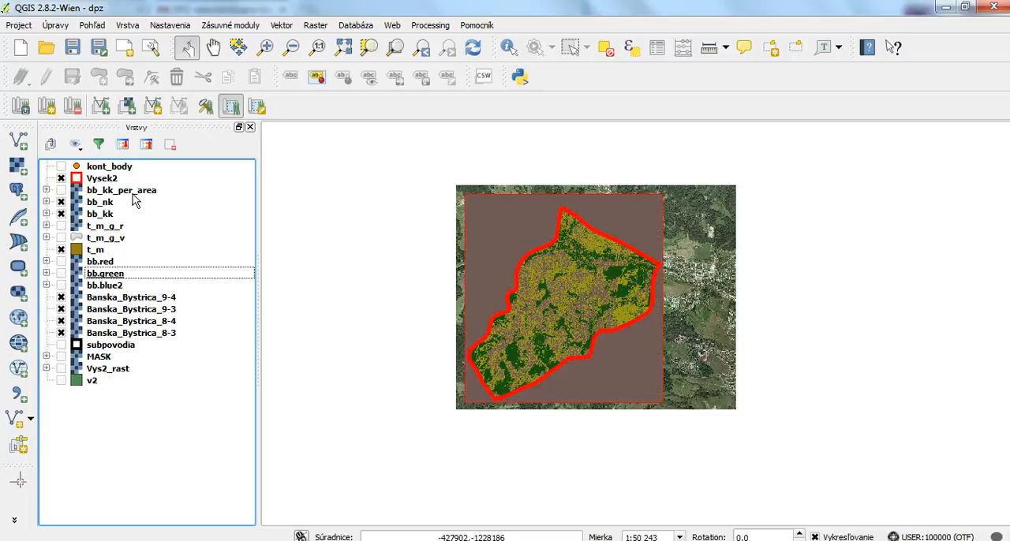
# - Compare the bb_nk and bb_kk classifications with the orthophotos by switching layer visibility, leaving bb_kk shown and bb_nk and bb_kk_per_area hidden
pyautogui.click(61, 191)
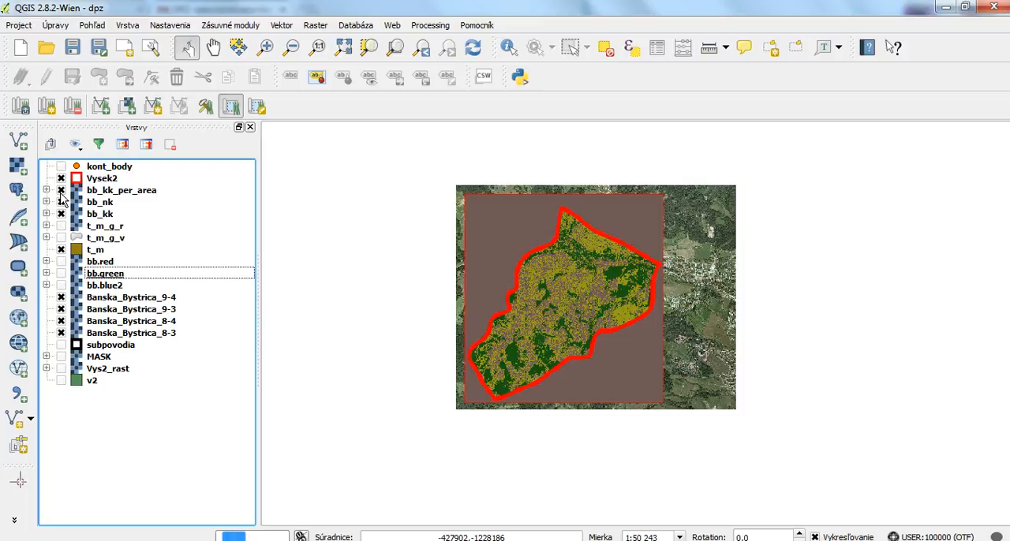
pyautogui.click(61, 191)
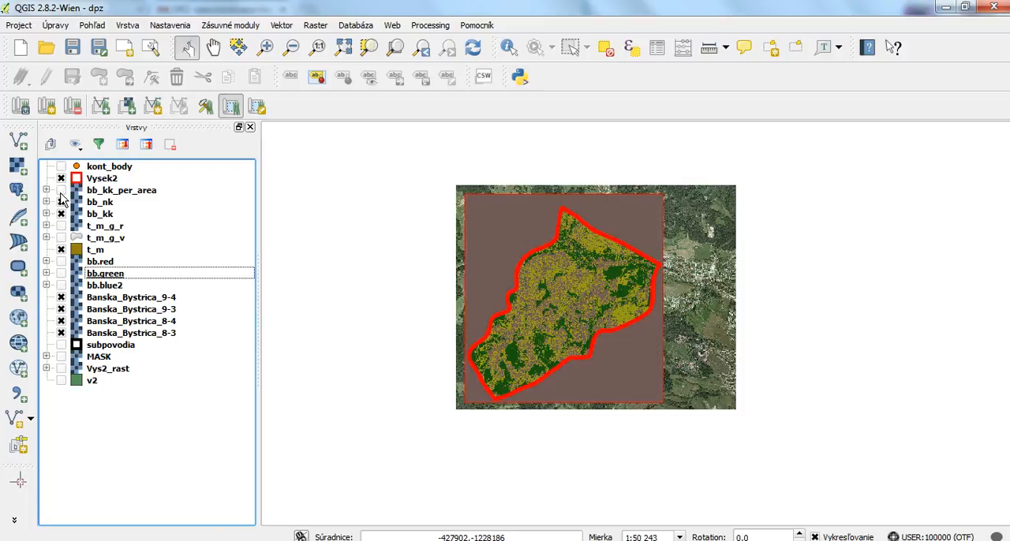
pyautogui.click(62, 214)
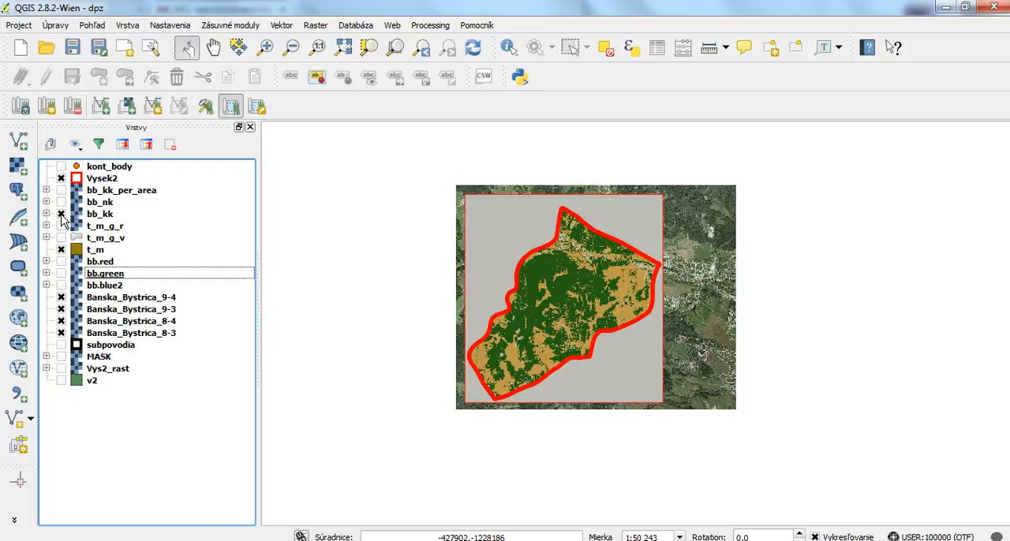
pyautogui.click(62, 215)
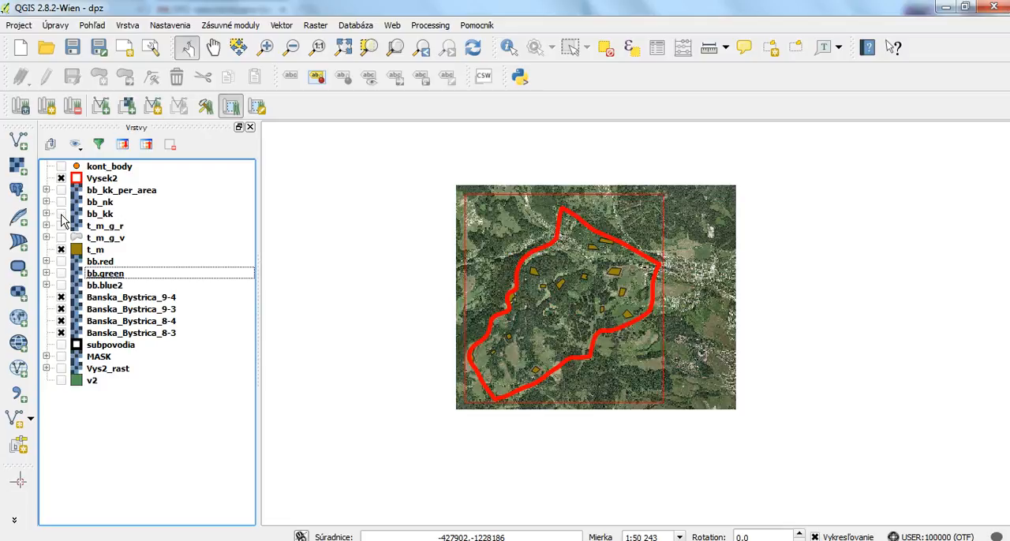
pyautogui.click(61, 214)
pyautogui.click(62, 213)
pyautogui.click(61, 213)
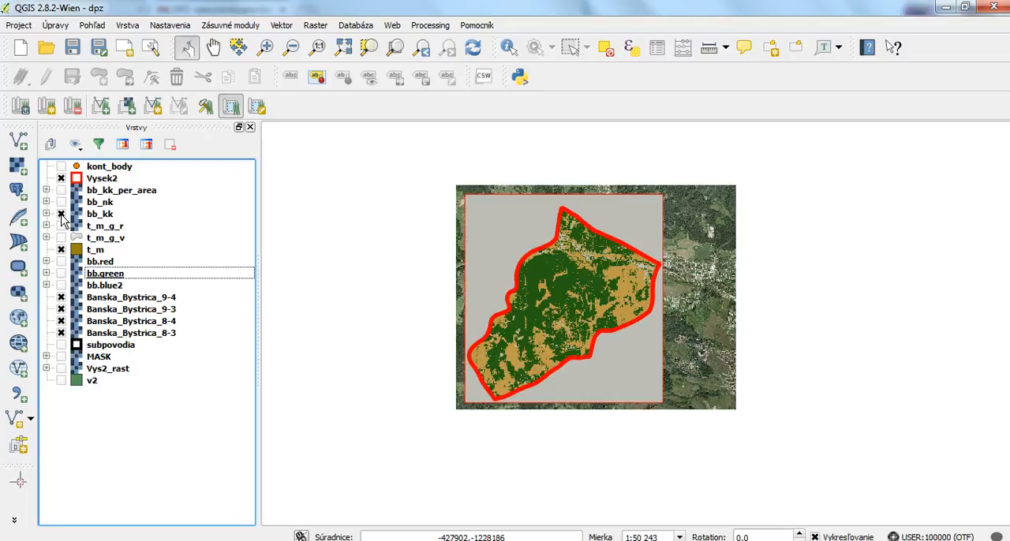